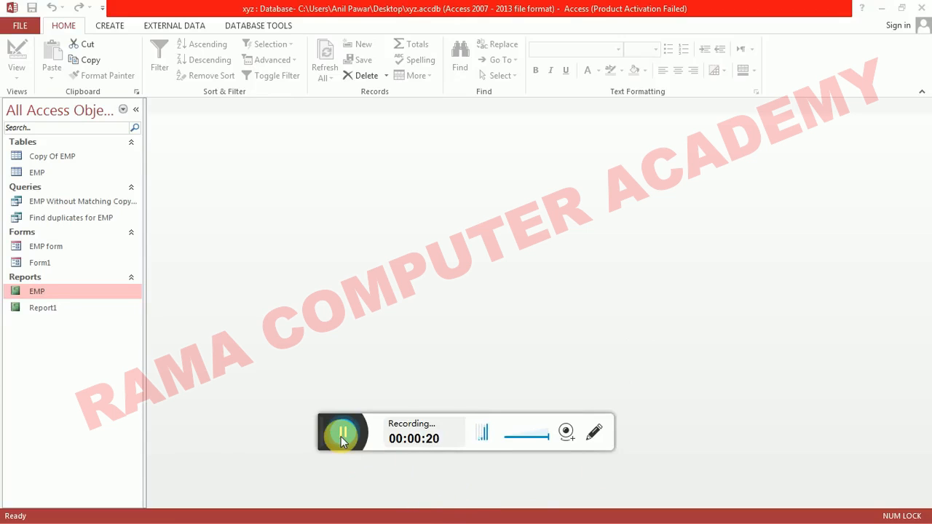
left_click(343, 434)
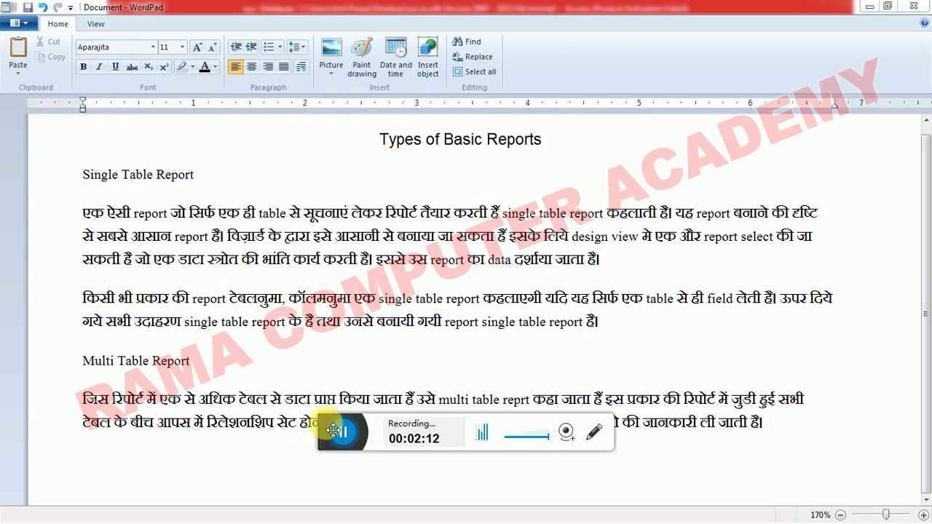
left_click_drag(329, 436, 279, 63)
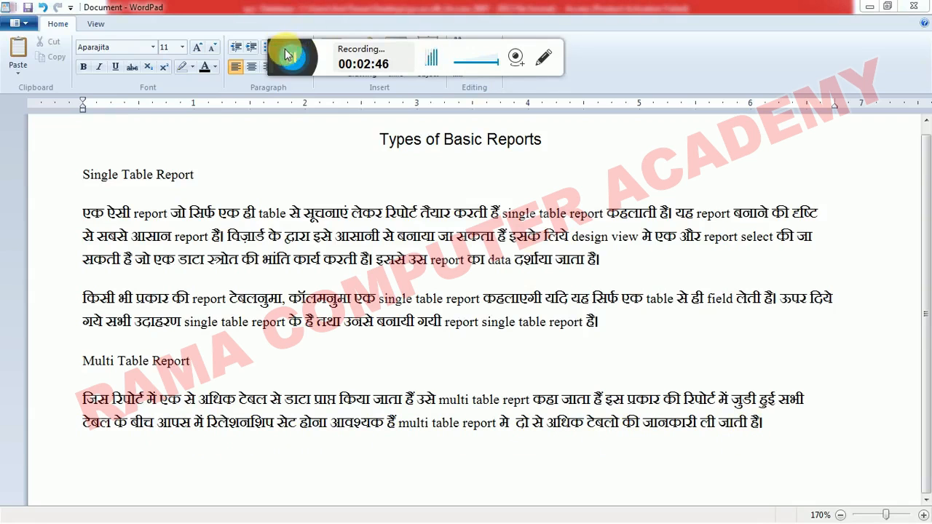
left_click_drag(280, 55, 328, 33)
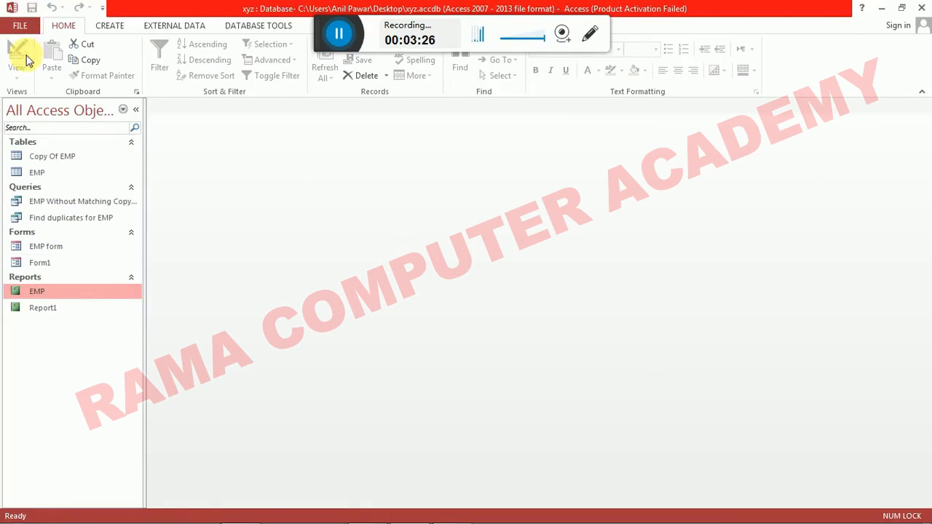
Close the xyz database and open the recent abc database stored on the Desktop
left_click(20, 31)
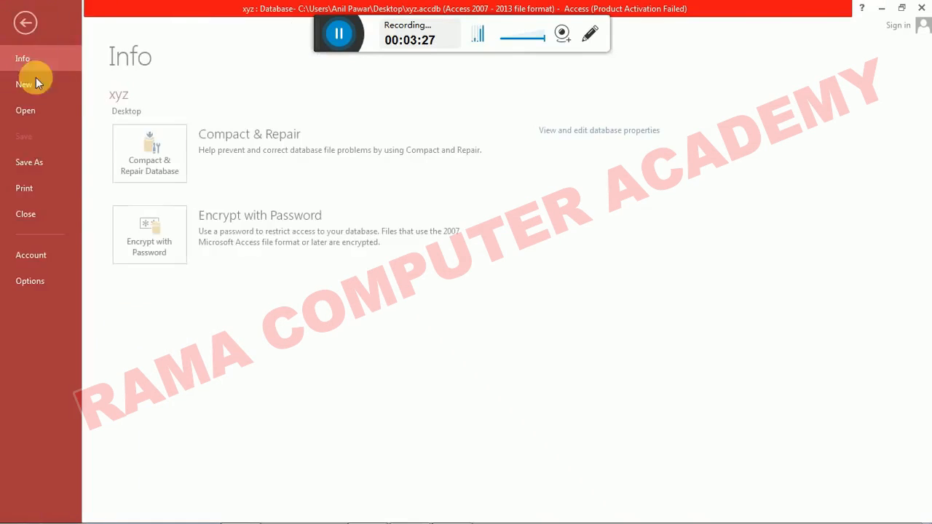
left_click(67, 218)
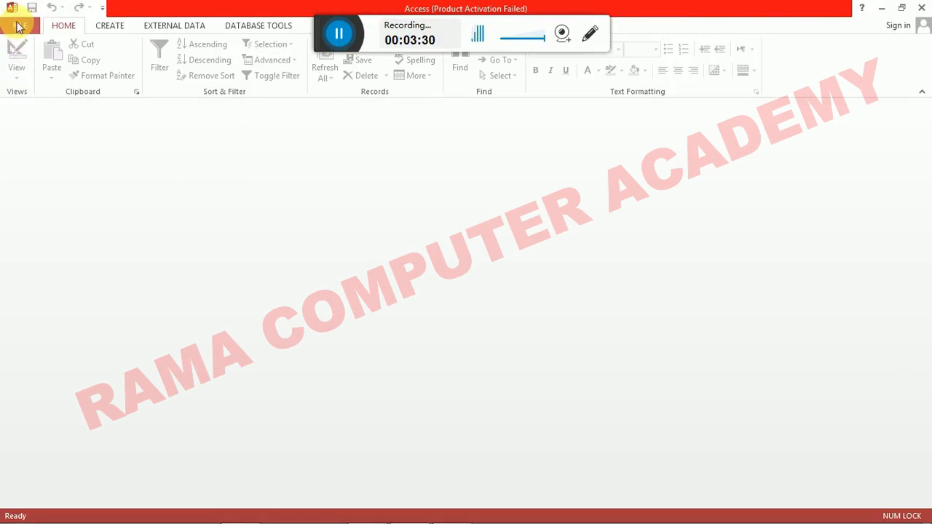
left_click(20, 28)
left_click(26, 115)
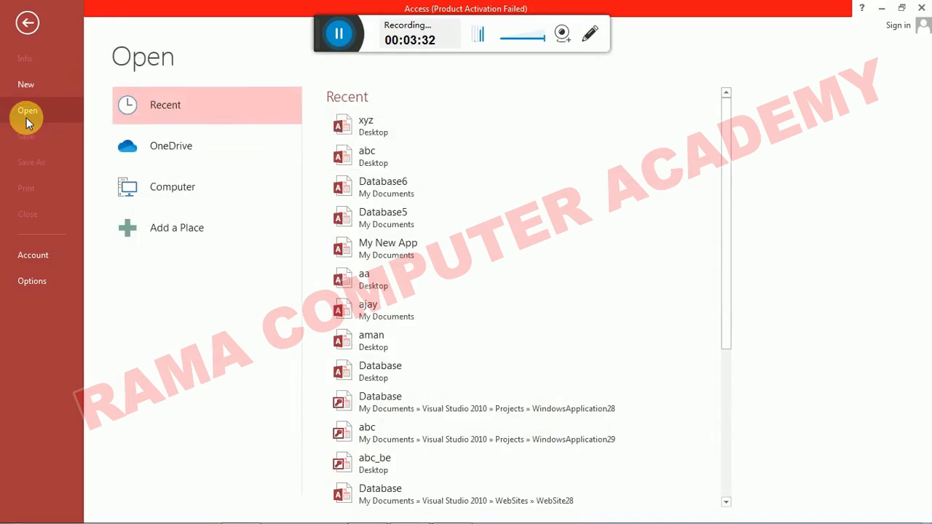
left_click(375, 161)
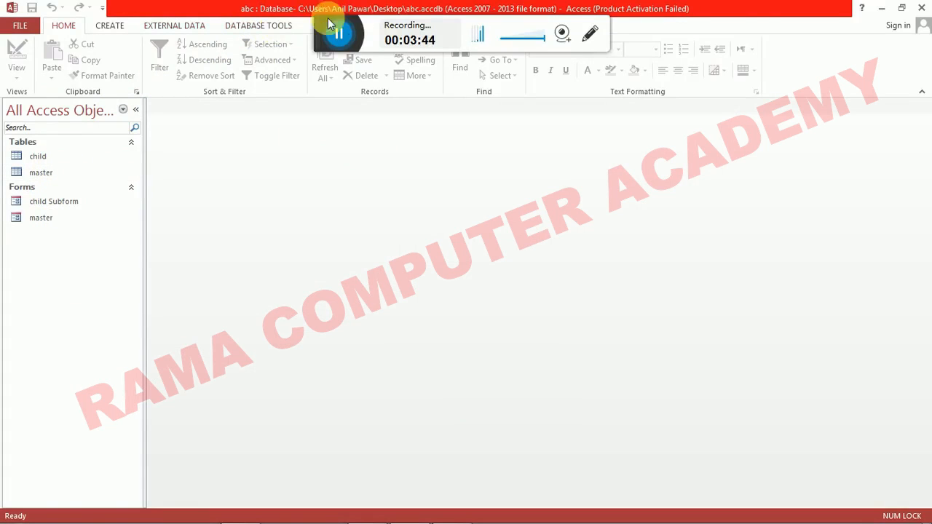
Reposition the child table slightly closer to the master table in the Relationships layout and close the layout
left_click(272, 26)
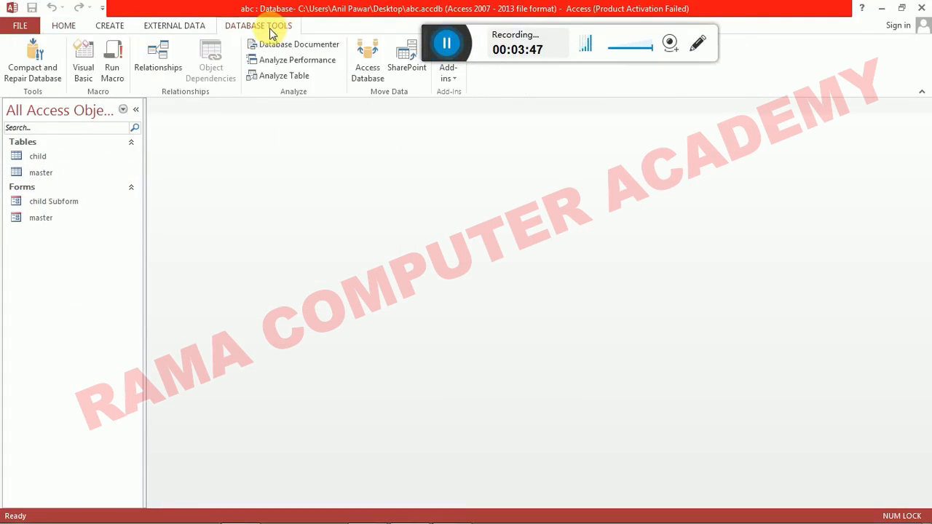
left_click(173, 69)
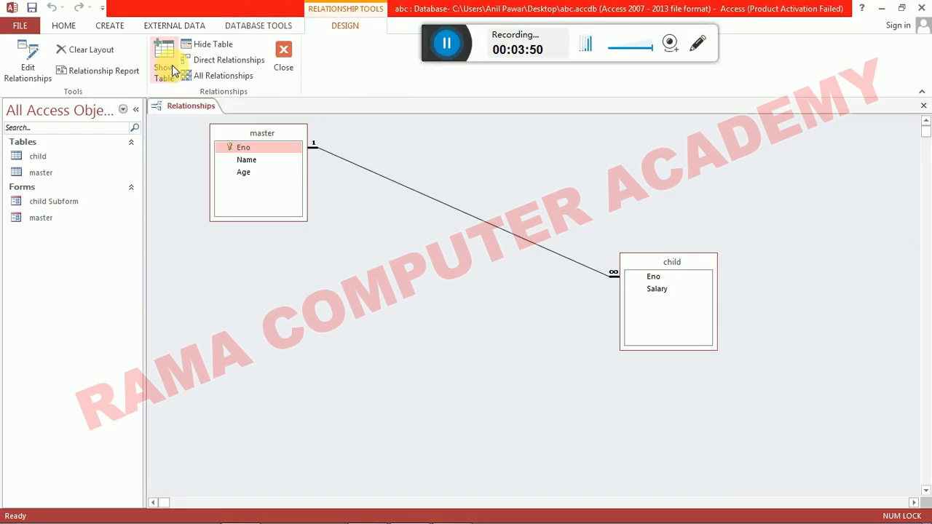
left_click_drag(674, 266, 645, 248)
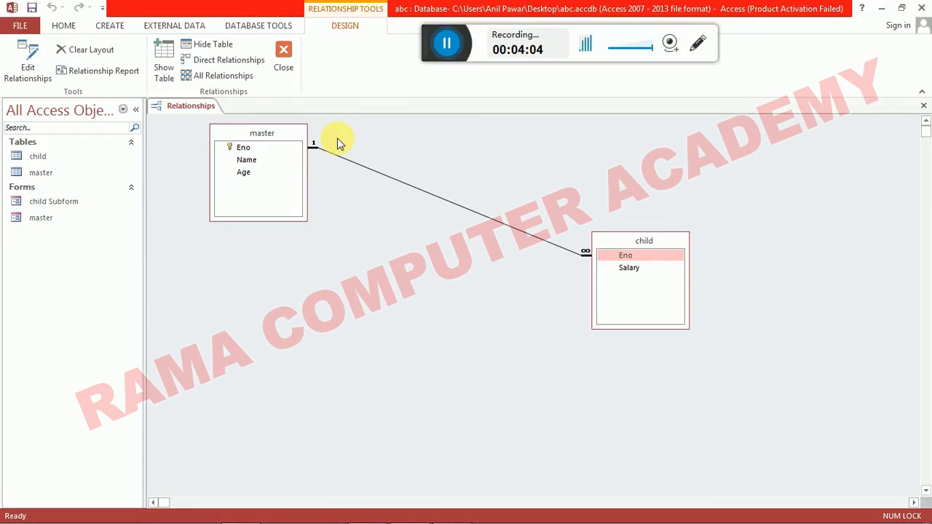
left_click(276, 69)
left_click(416, 305)
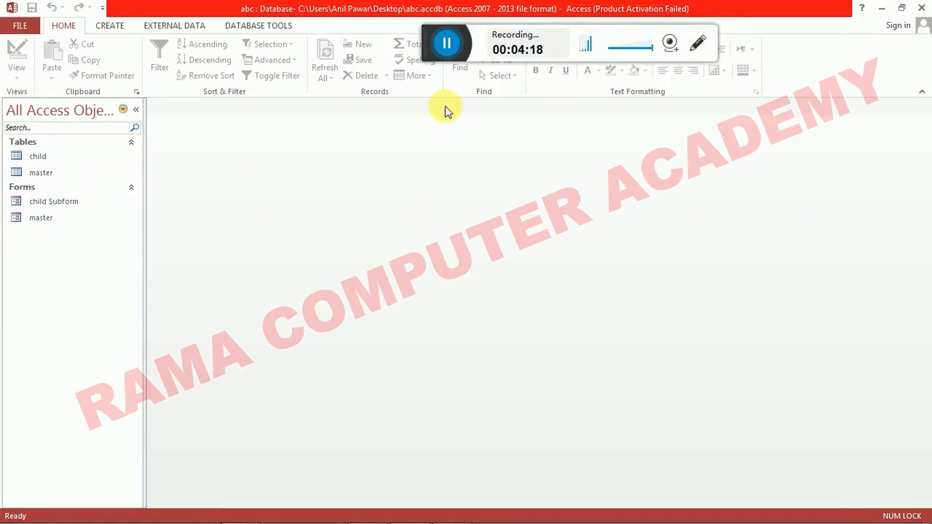
Start the Report Wizard and include all fields of the master table in the report
left_click_drag(431, 29, 427, 3)
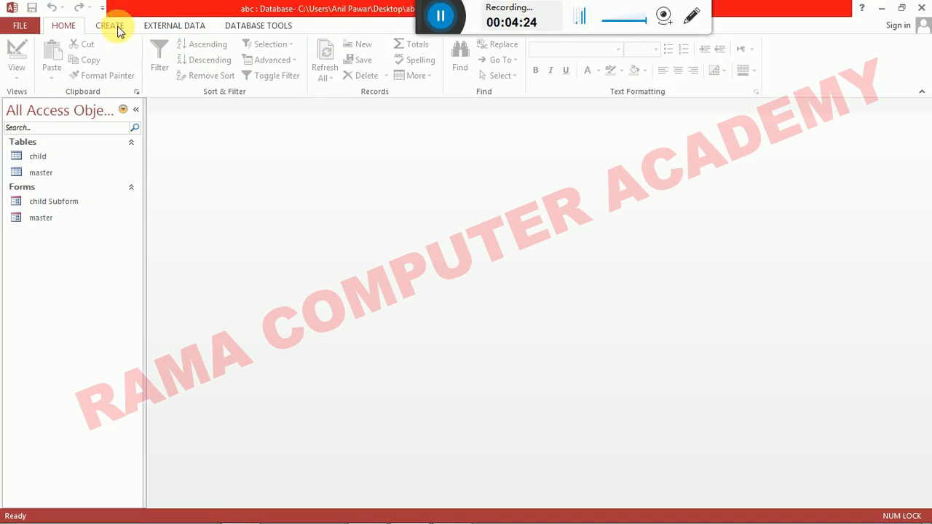
left_click(111, 26)
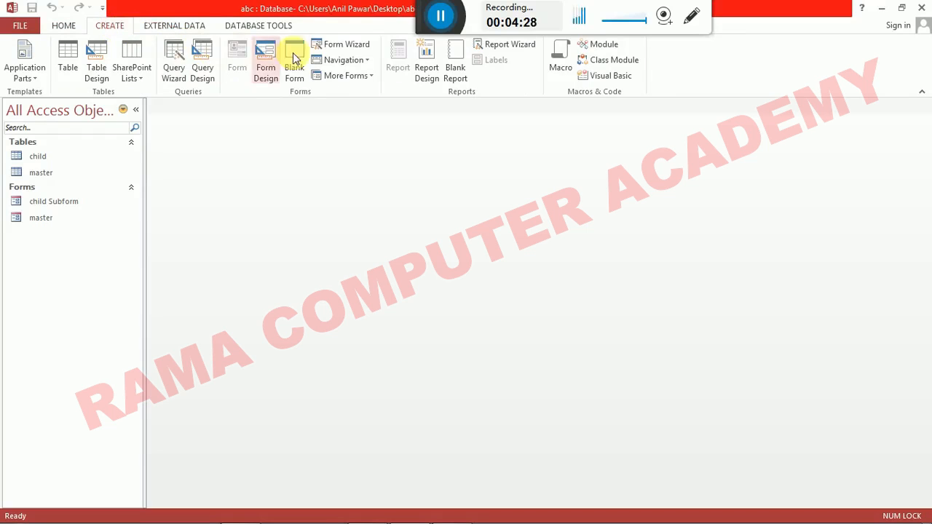
left_click(525, 51)
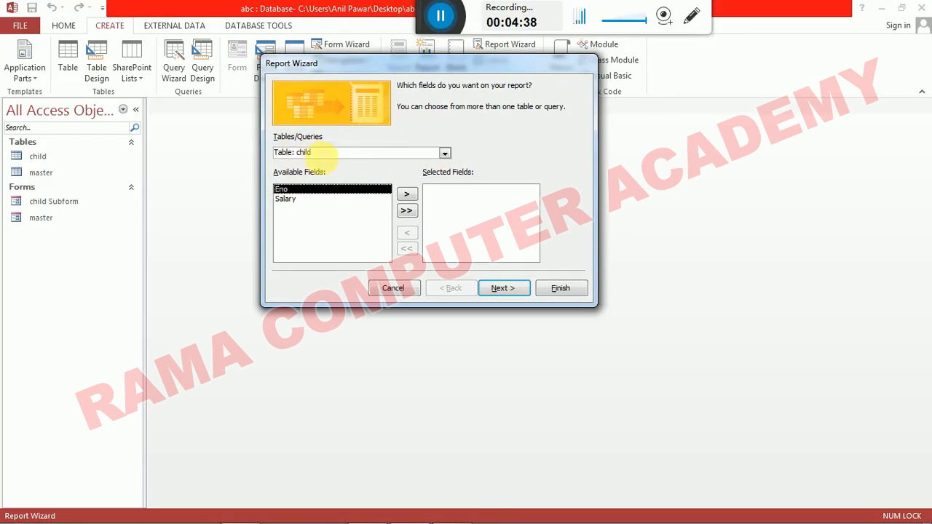
left_click(445, 153)
left_click(400, 173)
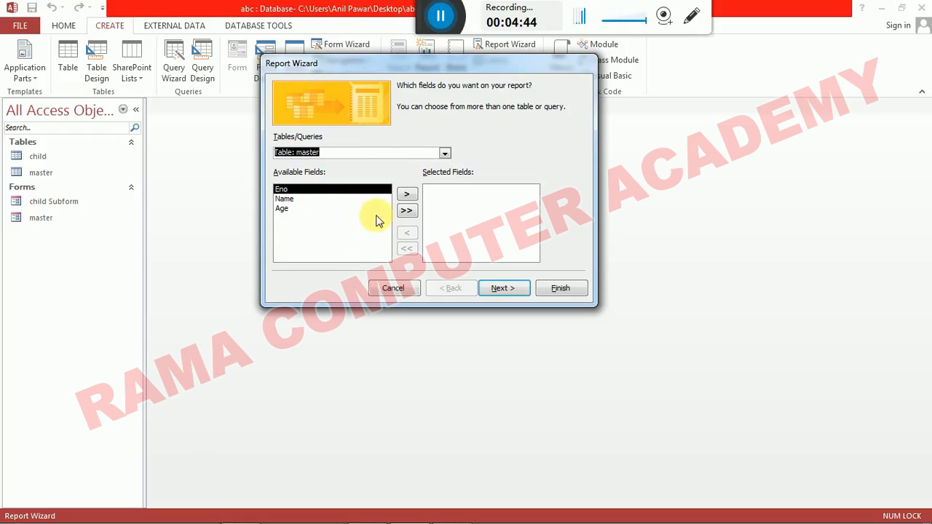
left_click(405, 212)
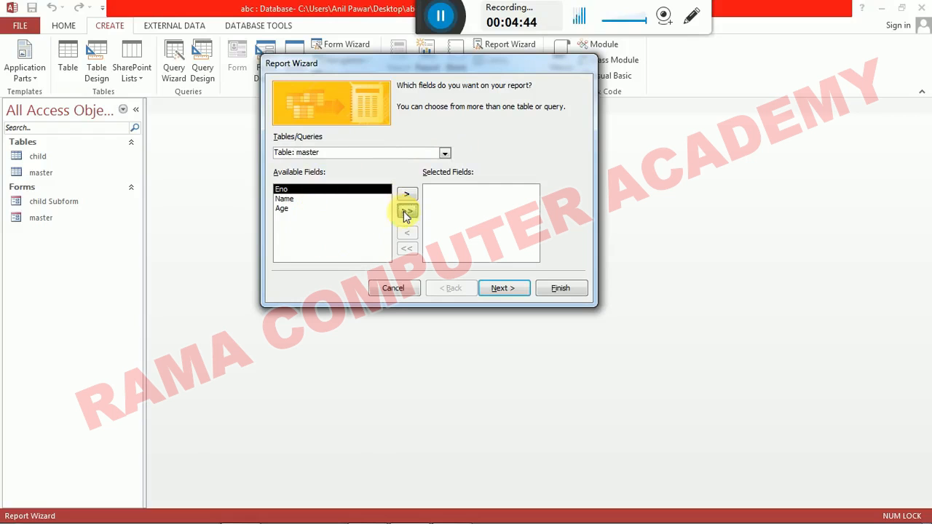
Add the Salary field from the child table to the report and accept the suggested way of viewing the data
left_click(445, 153)
left_click(381, 161)
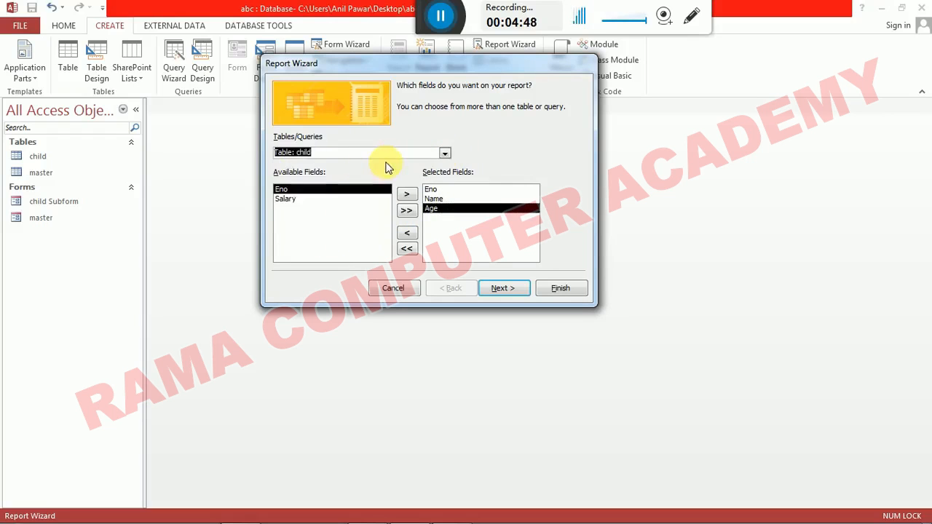
left_click(304, 198)
left_click(410, 194)
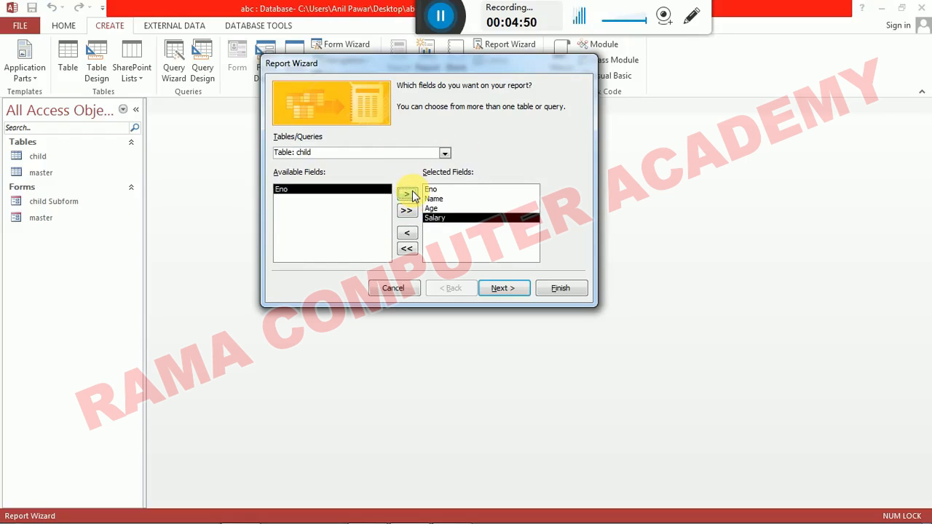
left_click(512, 292)
left_click(511, 292)
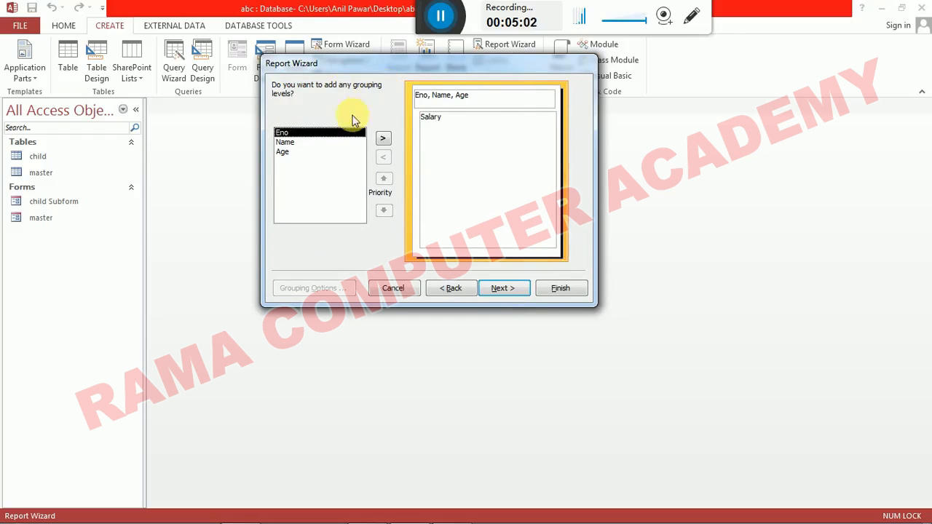
Group the report by Eno, leaving the detail sort order empty and the default layout in place
left_click(383, 138)
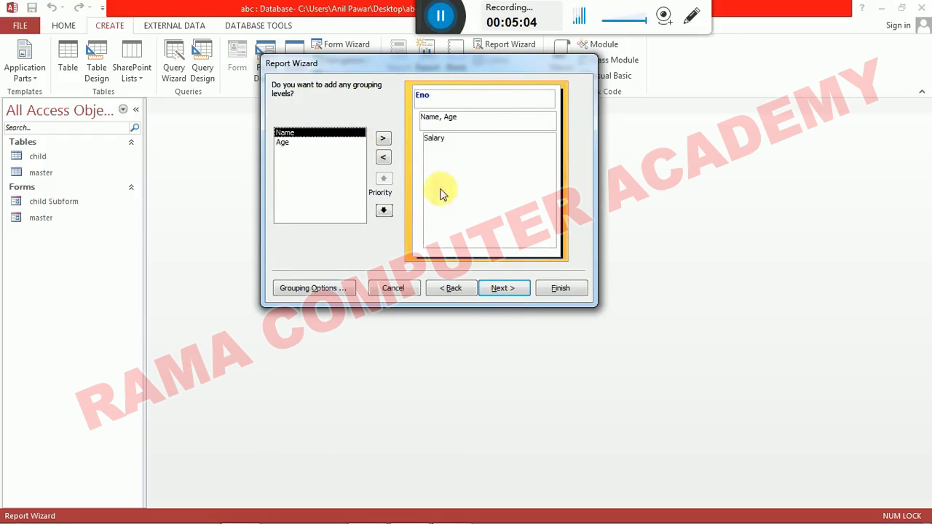
left_click(504, 289)
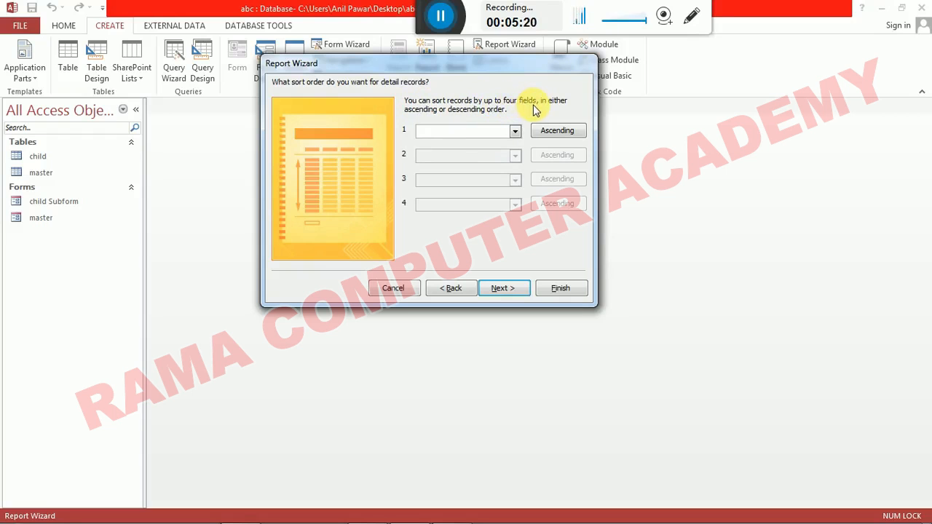
left_click(517, 133)
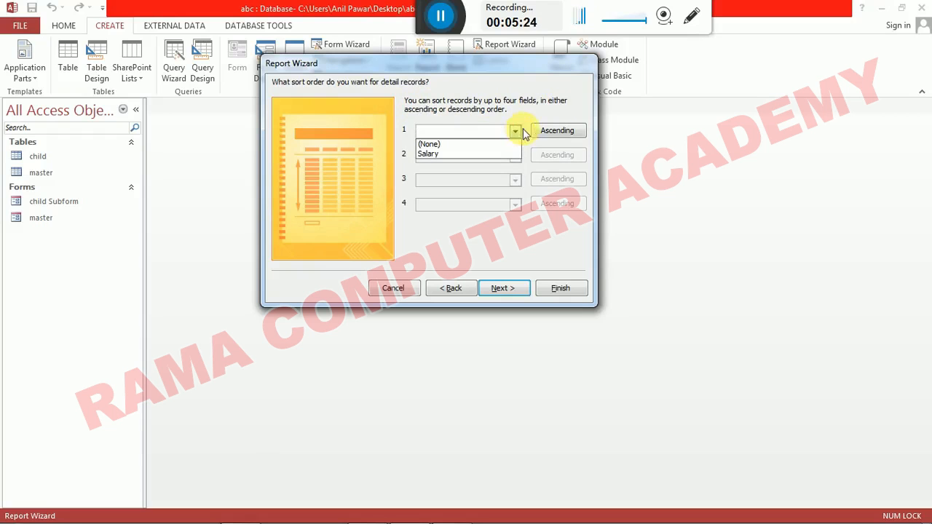
left_click(555, 110)
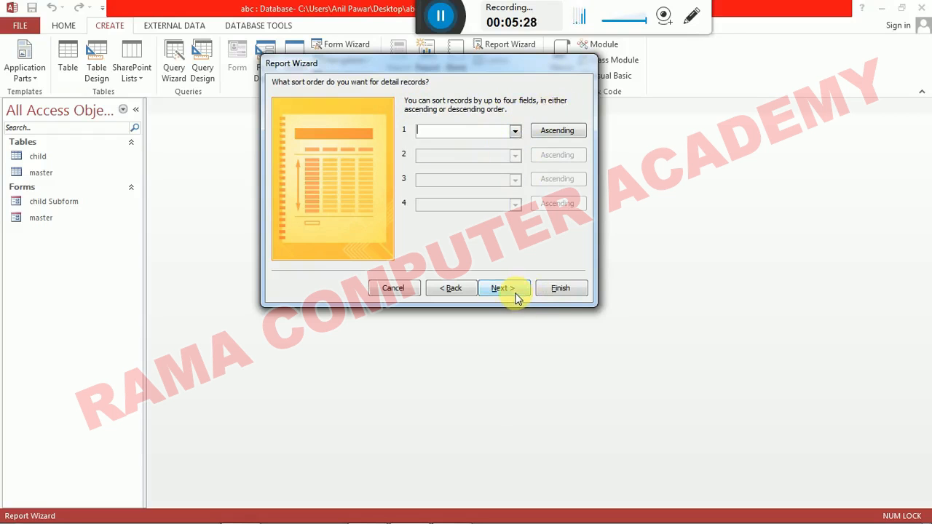
left_click(502, 288)
left_click(515, 294)
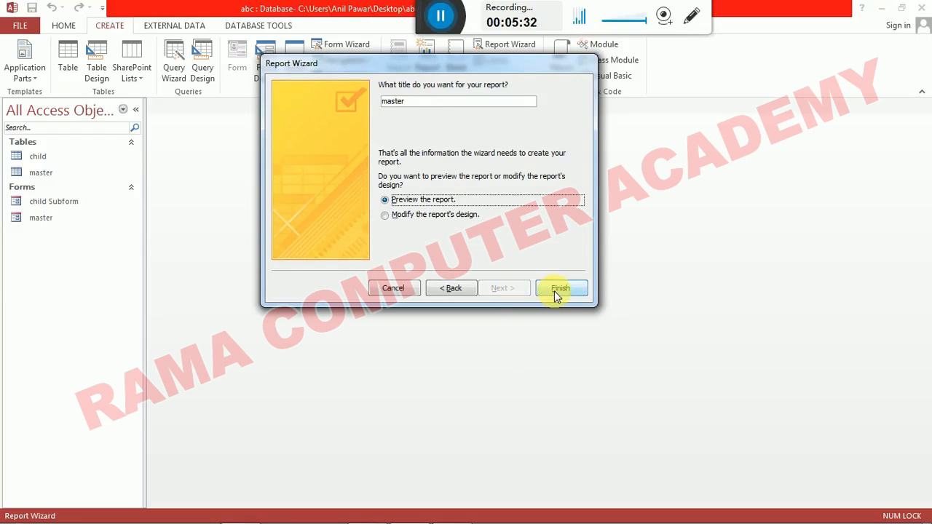
Title the report "multi table report", finish the wizard and look through the previewed records
double_click(419, 100)
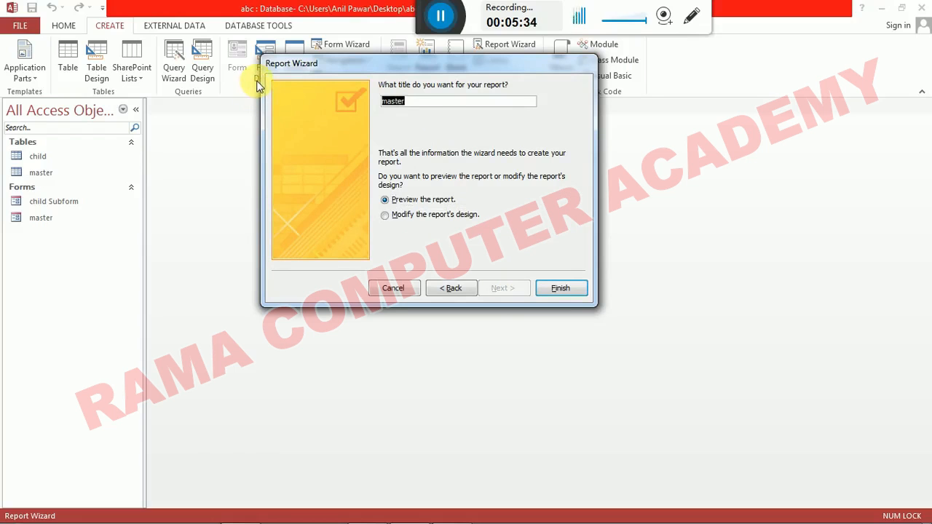
type("multi table report")
left_click(559, 287)
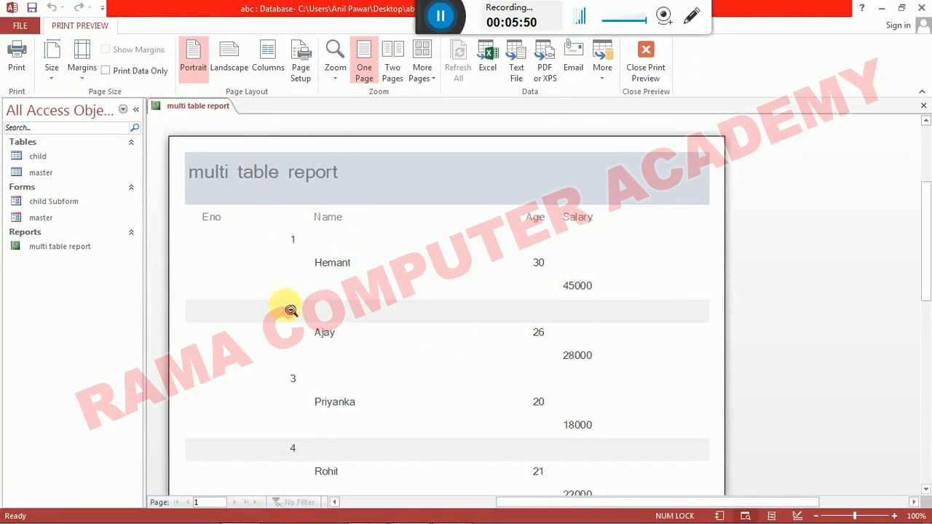
scroll(385, 391, "down", 1)
scroll(385, 391, "down", 3)
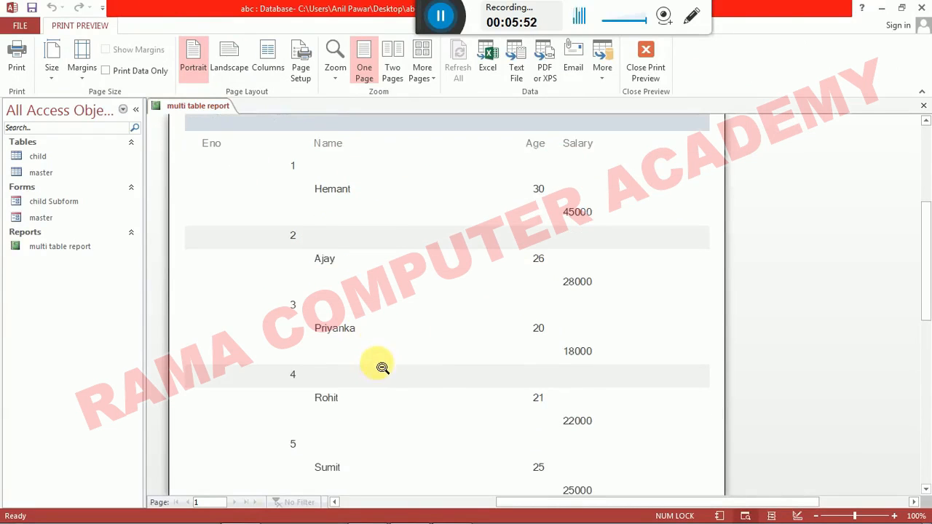
scroll(439, 390, "down", 5)
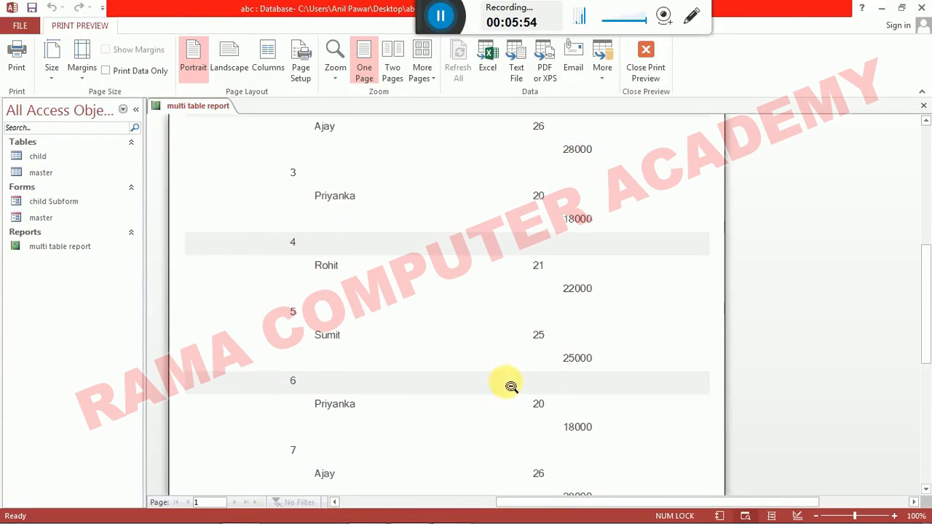
scroll(527, 384, "up", 10)
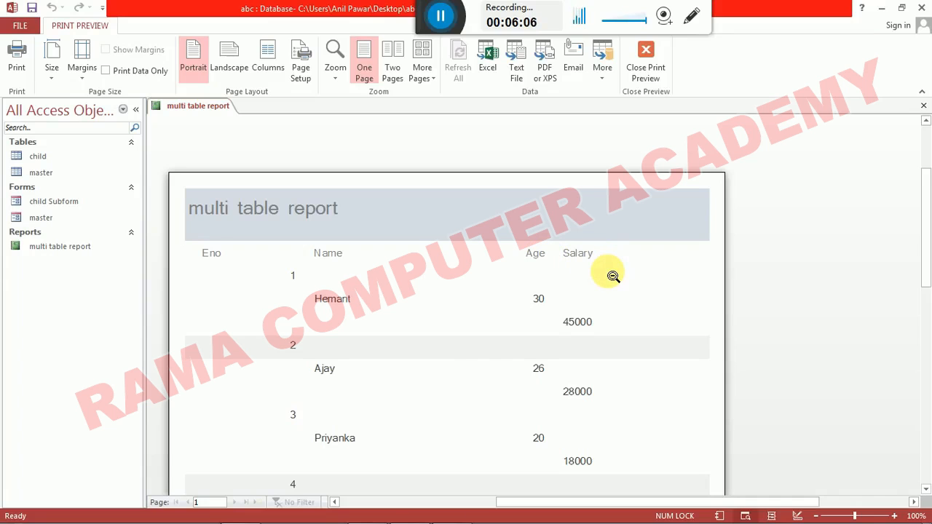
scroll(613, 276, "down", 1)
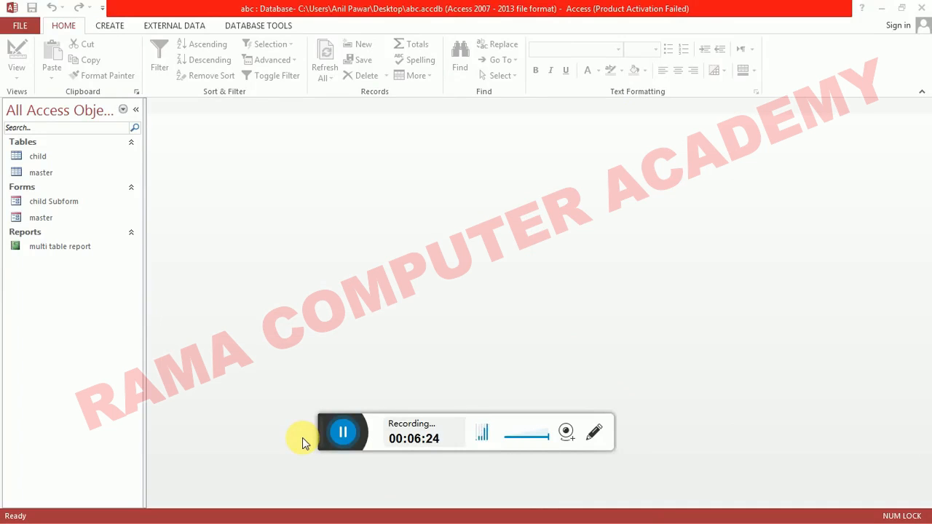
Switch to WordPad to read the "Create mailing labels" notes and return to the abc database in Access
key("alt+Tab")
key("alt+Tab")
key("alt+Tab")
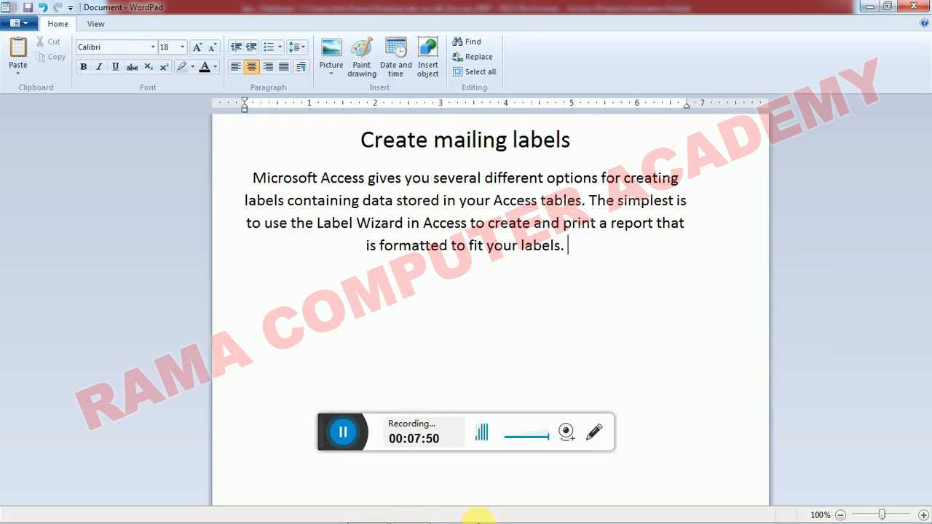
mouse_move(473, 518)
left_click(366, 514)
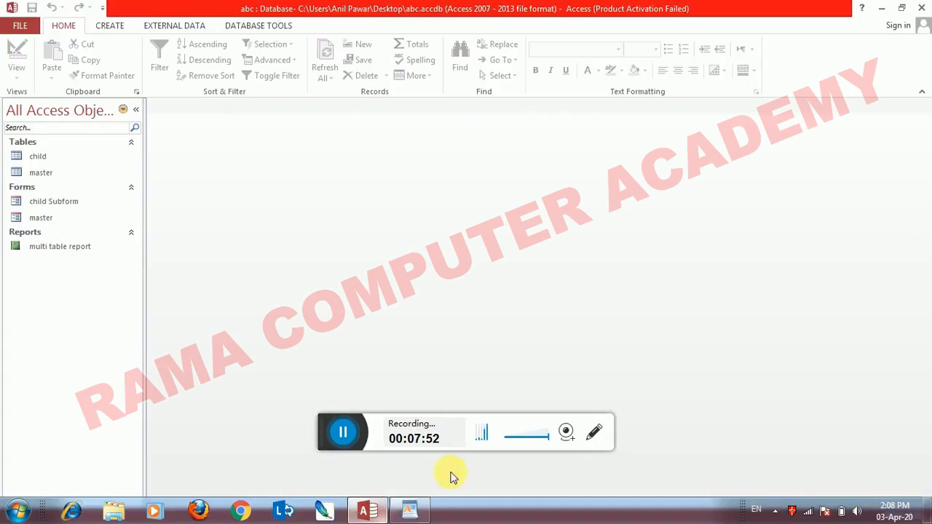
Switch to the xyz database and start the Label Wizard for the EMP table
left_click(110, 26)
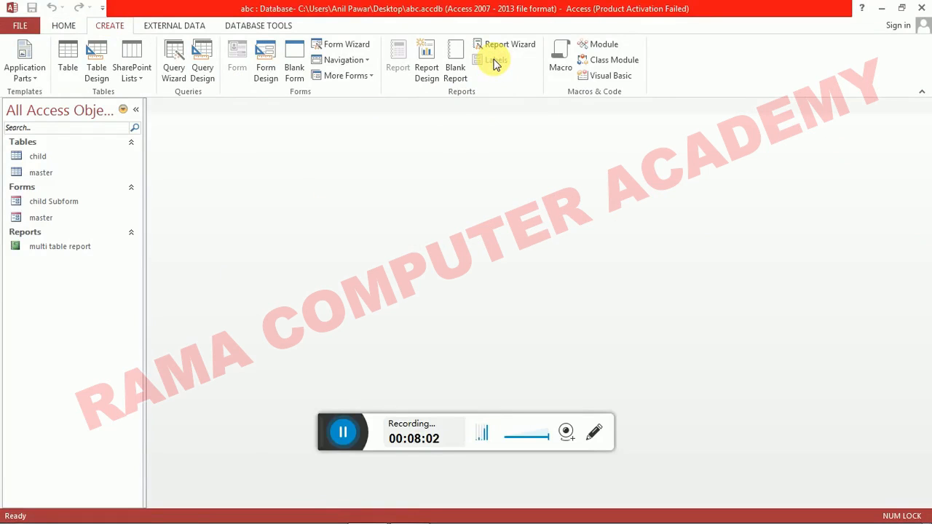
left_click(352, 434)
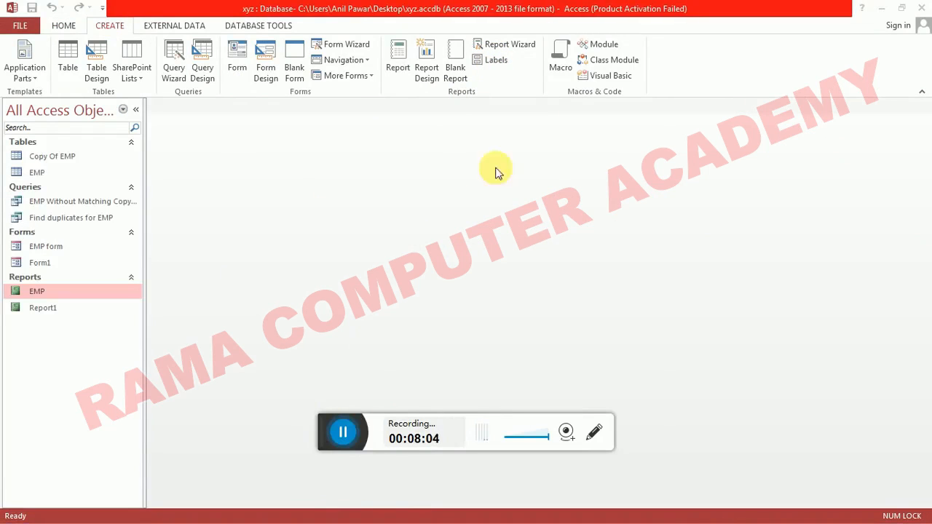
left_click(497, 61)
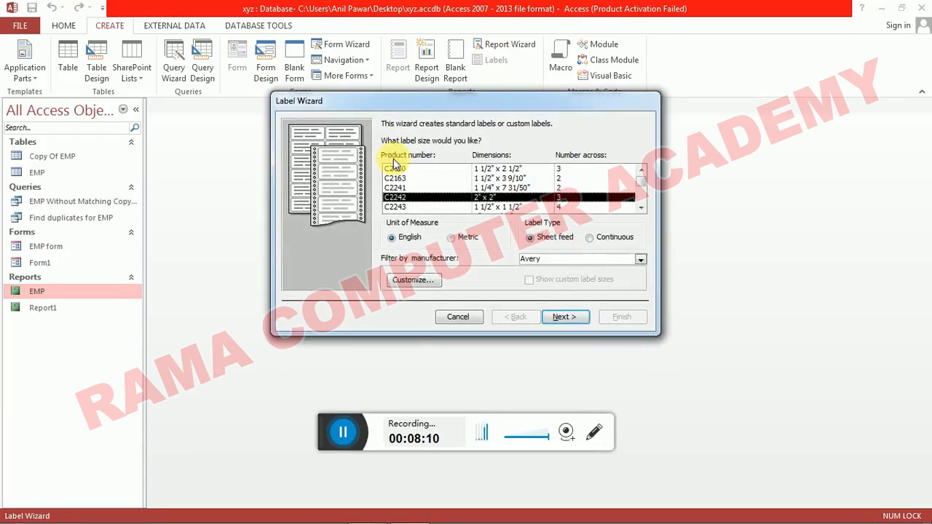
left_click_drag(393, 105, 350, 127)
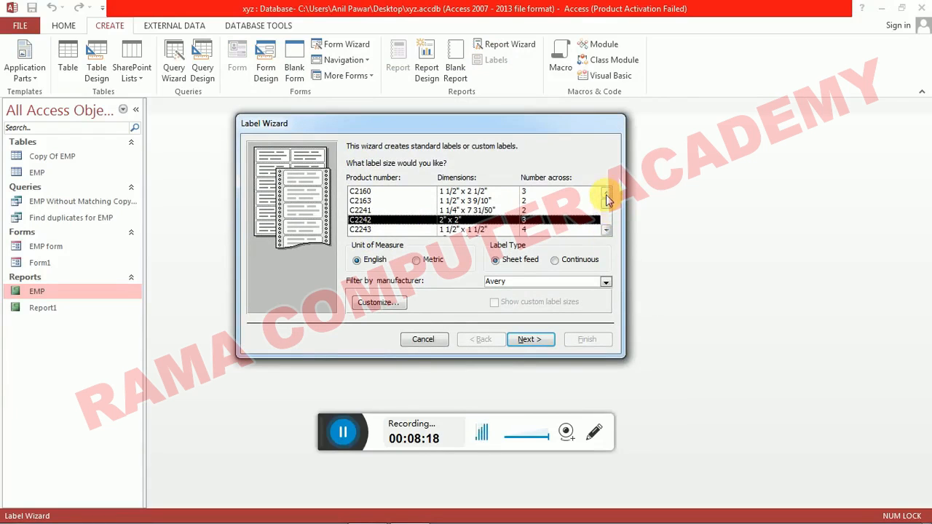
Browse the Avery sheet-feed label sizes and choose product C2242, 2" x 2" with three labels across
left_click(477, 191)
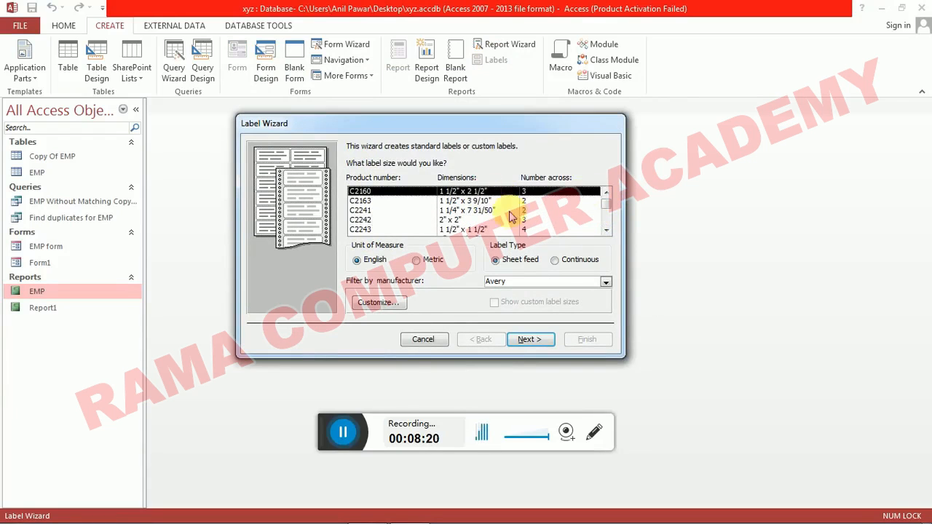
left_click(603, 230)
left_click(605, 230)
left_click(605, 230)
left_click(604, 230)
left_click(605, 230)
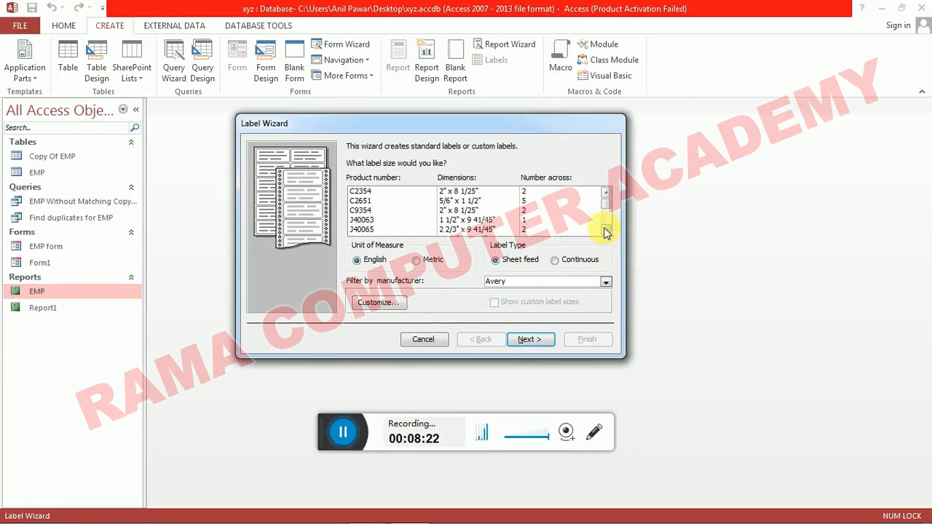
left_click(606, 193)
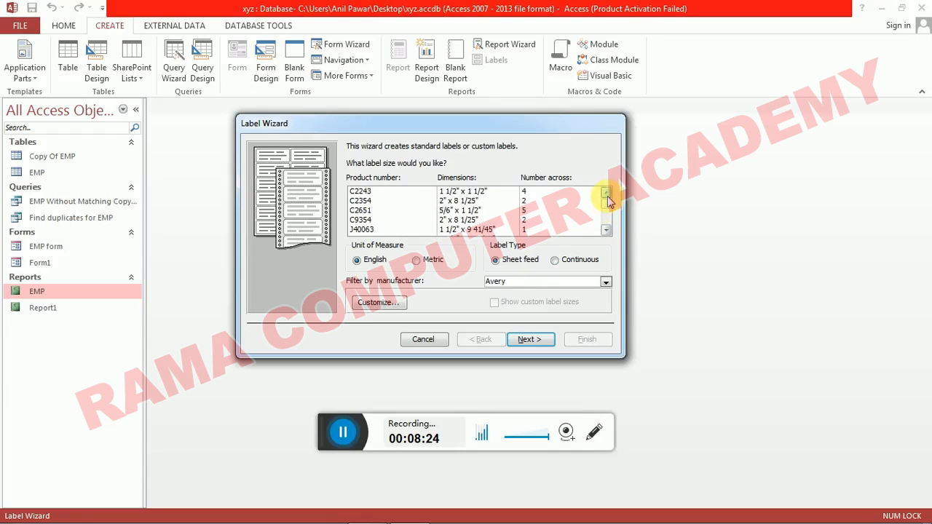
left_click(607, 193)
left_click(606, 193)
left_click(607, 193)
left_click(607, 193)
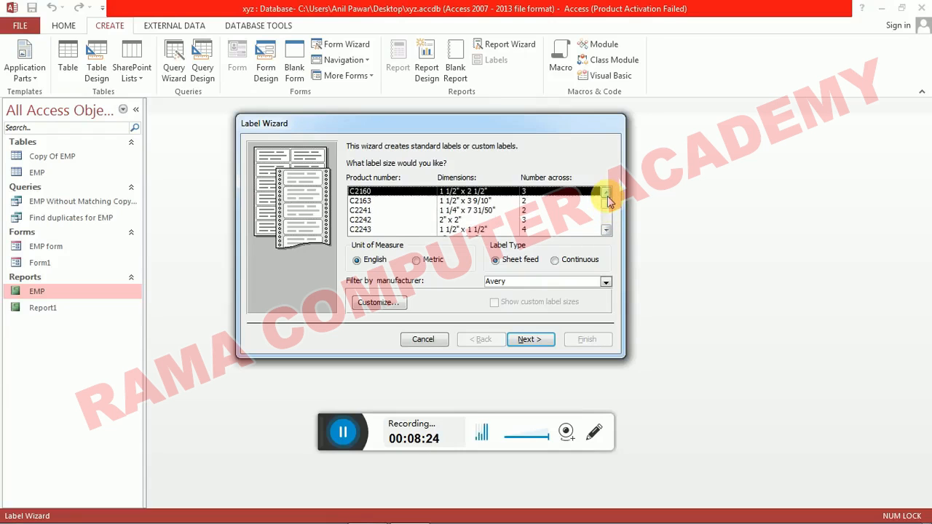
left_click(456, 221)
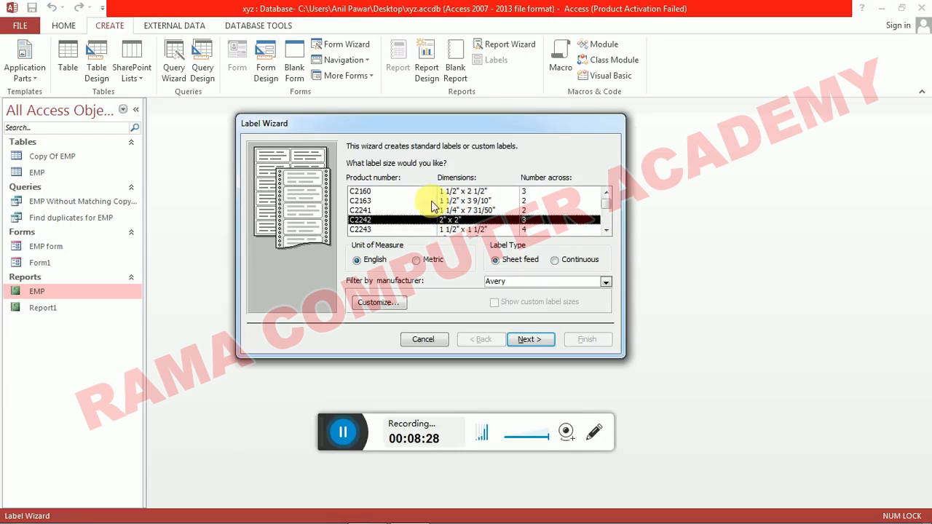
left_click(528, 340)
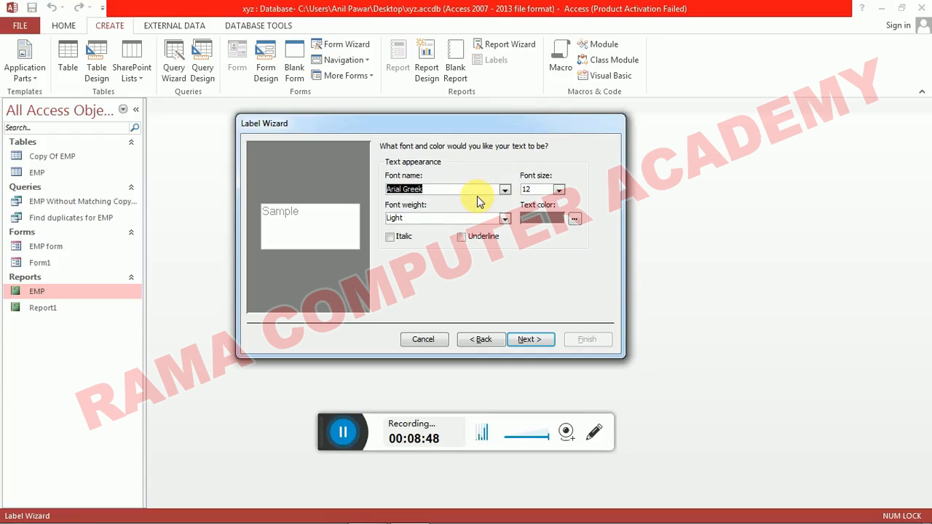
Set the label text to font size 14 and colour it red
left_click(559, 190)
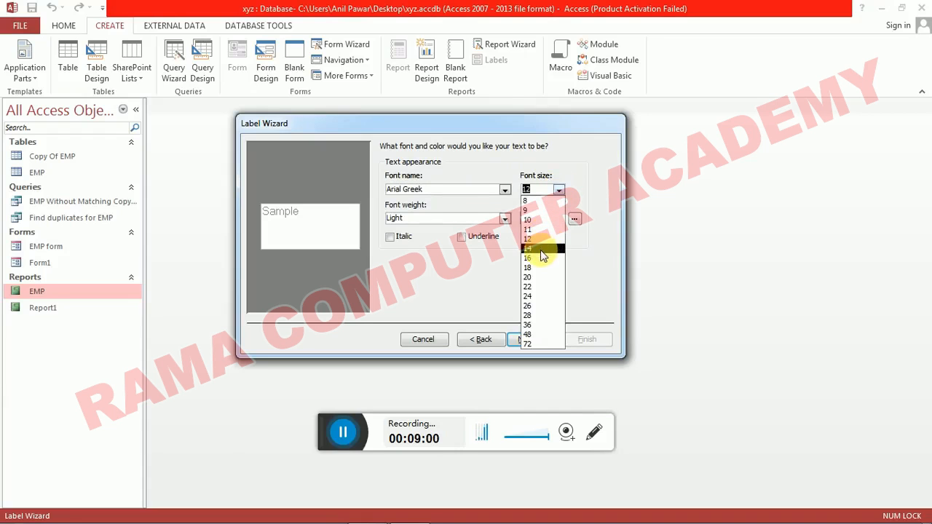
left_click(542, 251)
left_click(574, 220)
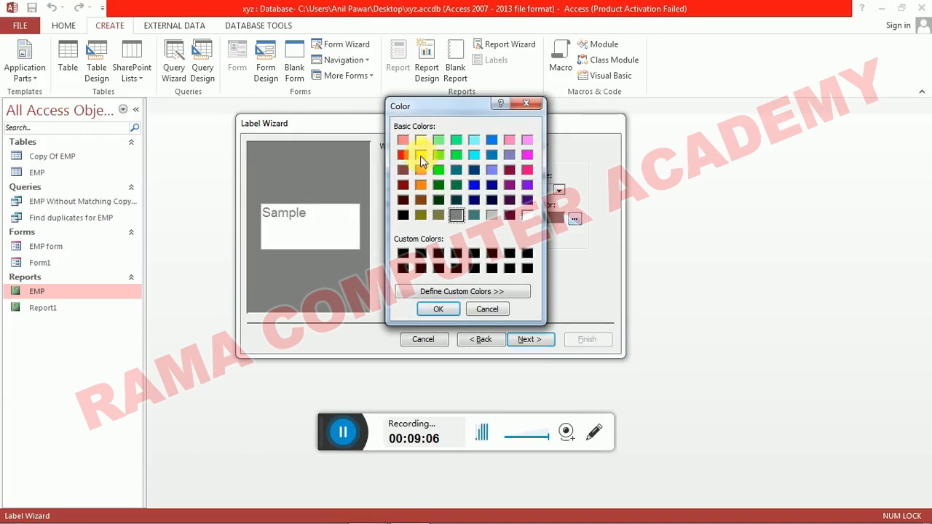
left_click(403, 154)
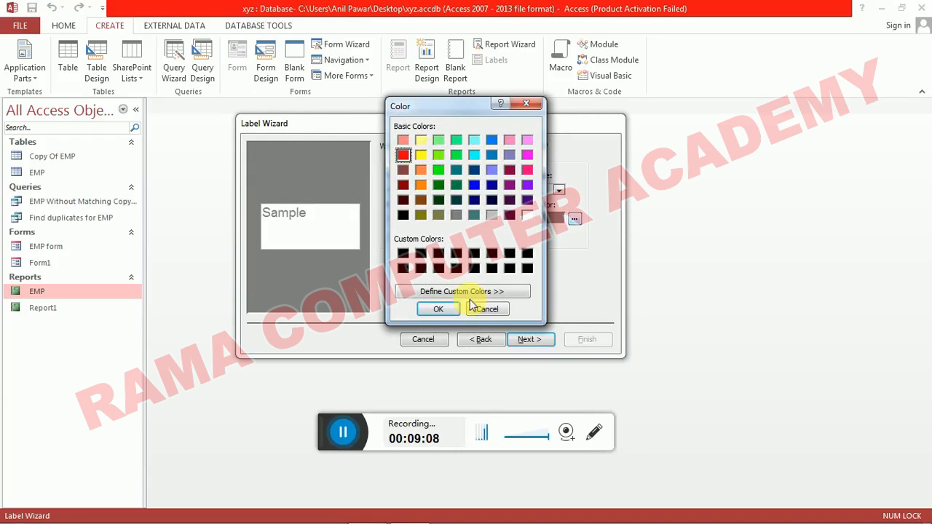
left_click(441, 310)
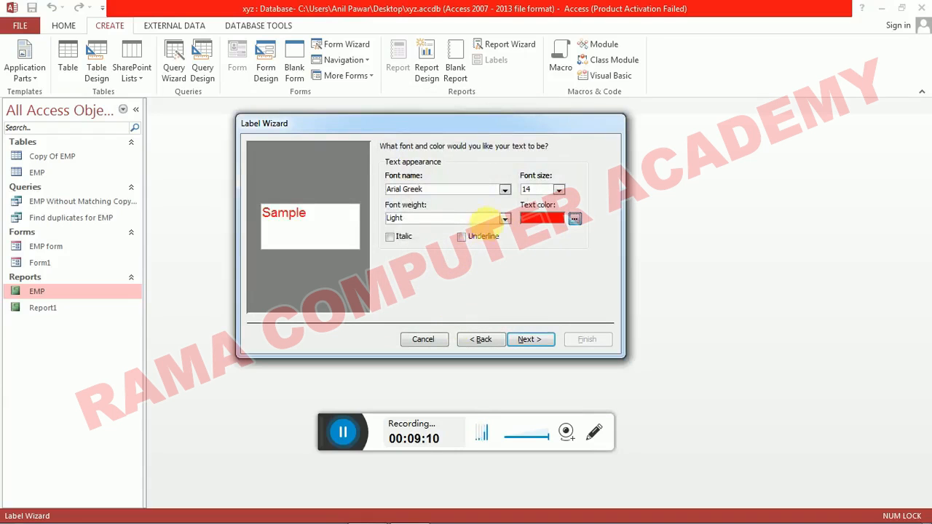
Set the label font weight to Normal and the font to Batang, and accept the text appearance
left_click(504, 219)
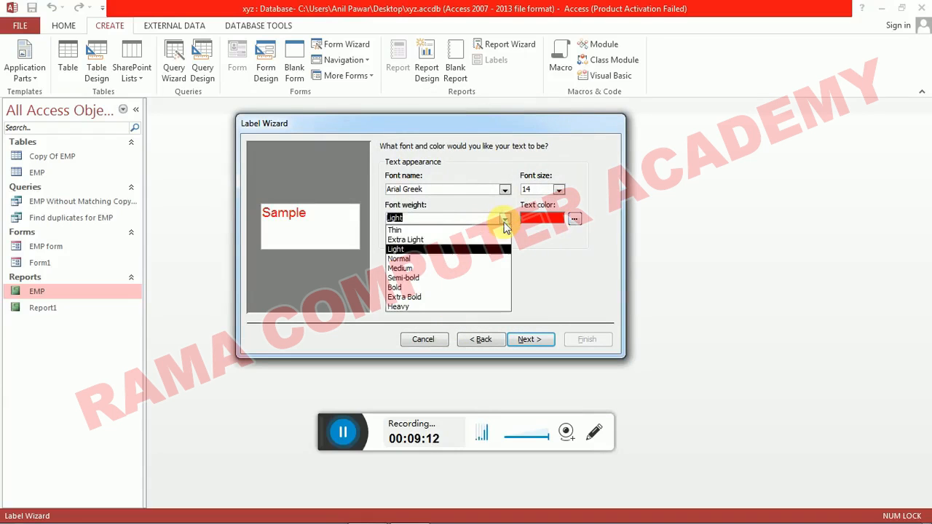
left_click(474, 258)
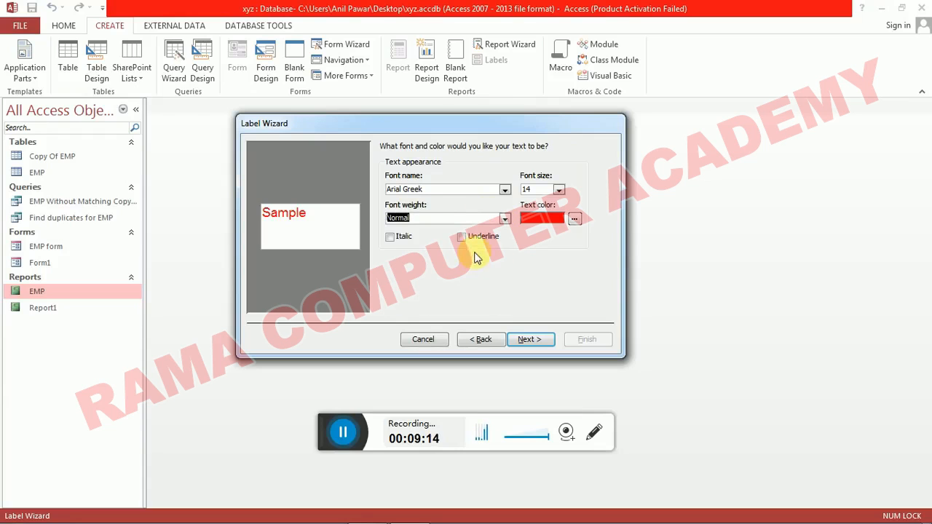
left_click(503, 191)
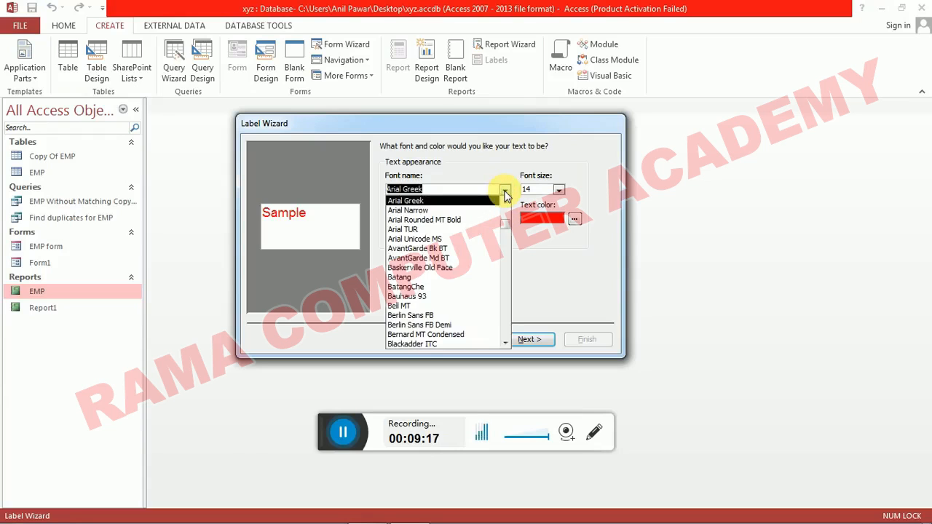
left_click(462, 280)
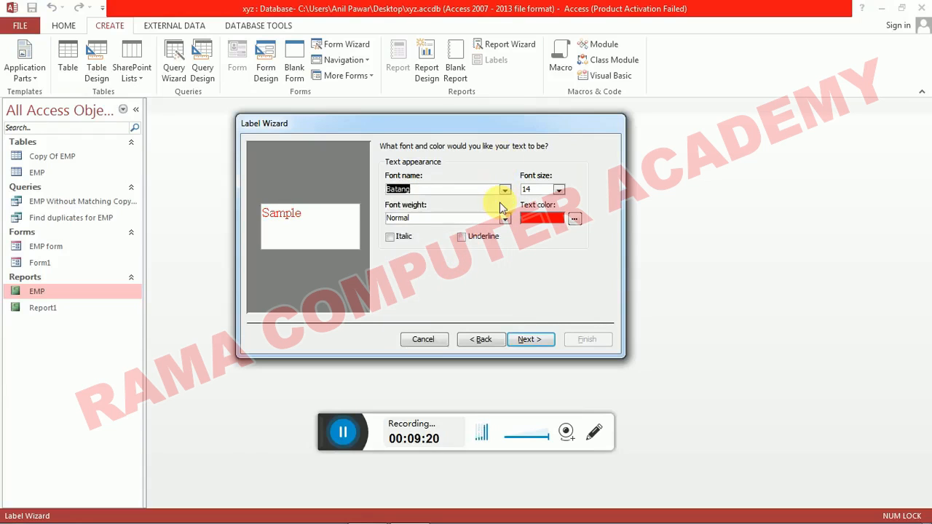
left_click(531, 343)
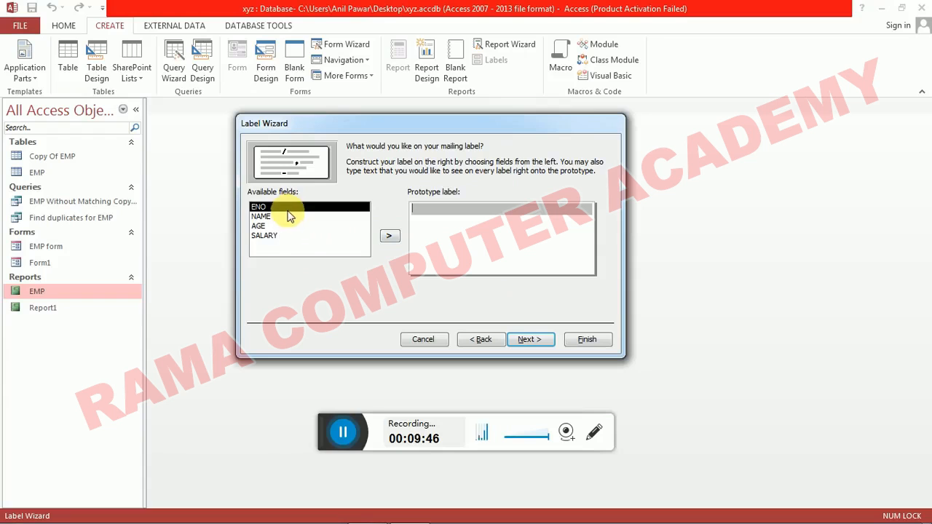
Build the prototype label with the ENO, NAME, AGE and SALARY fields, each on its own line
left_click(390, 236)
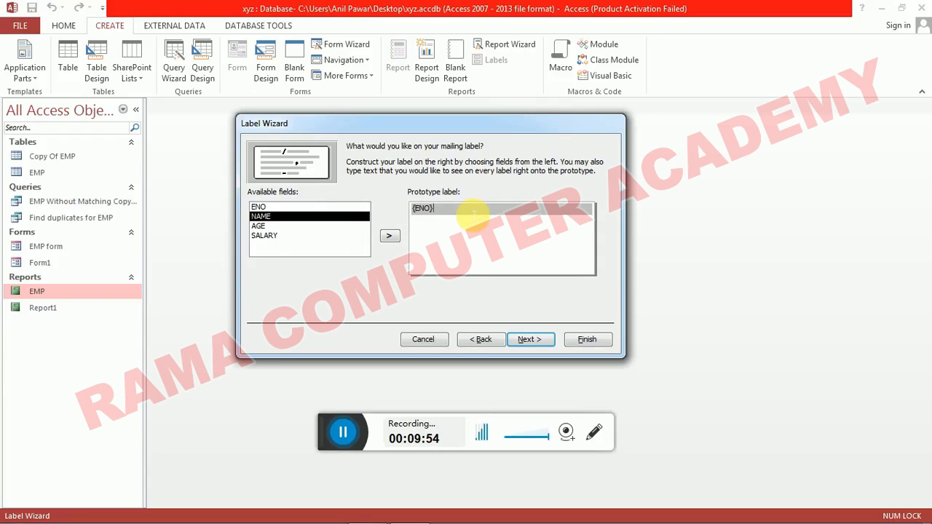
left_click(473, 218)
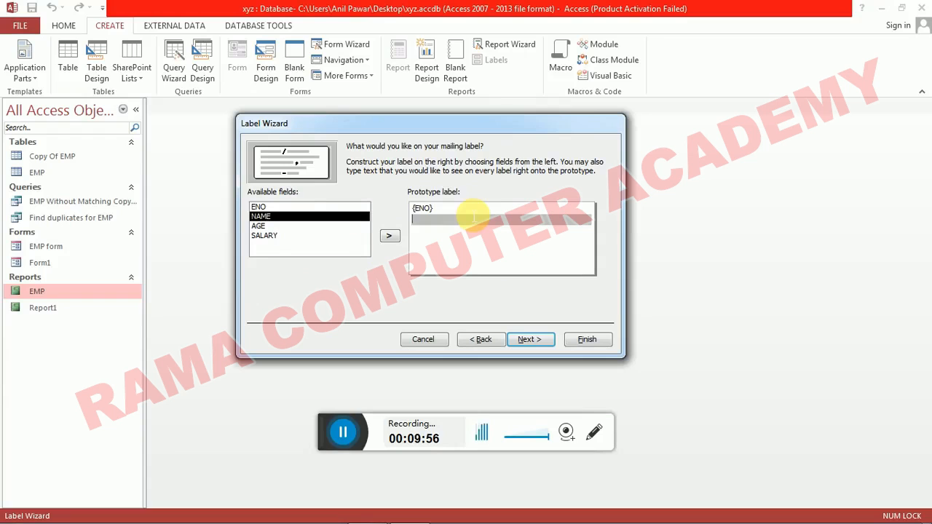
left_click(390, 235)
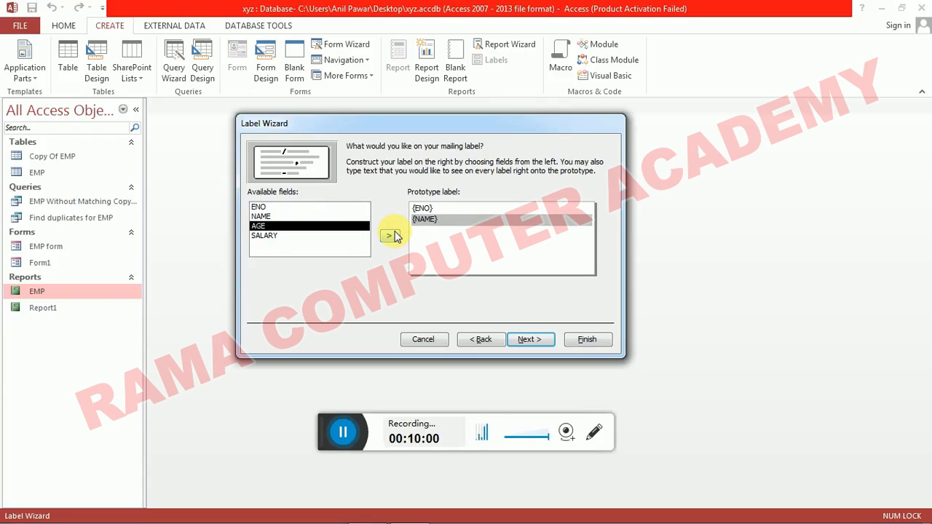
key("Return")
left_click(390, 235)
key("Return")
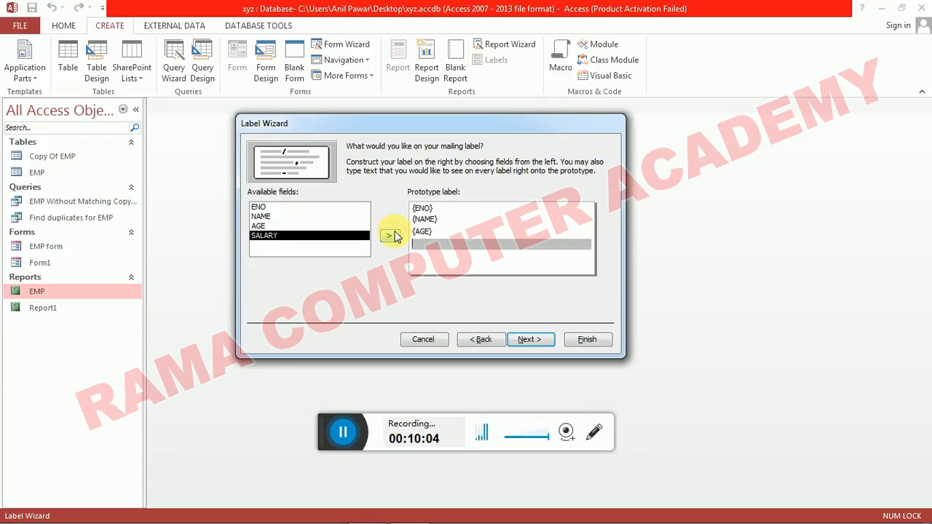
left_click(393, 235)
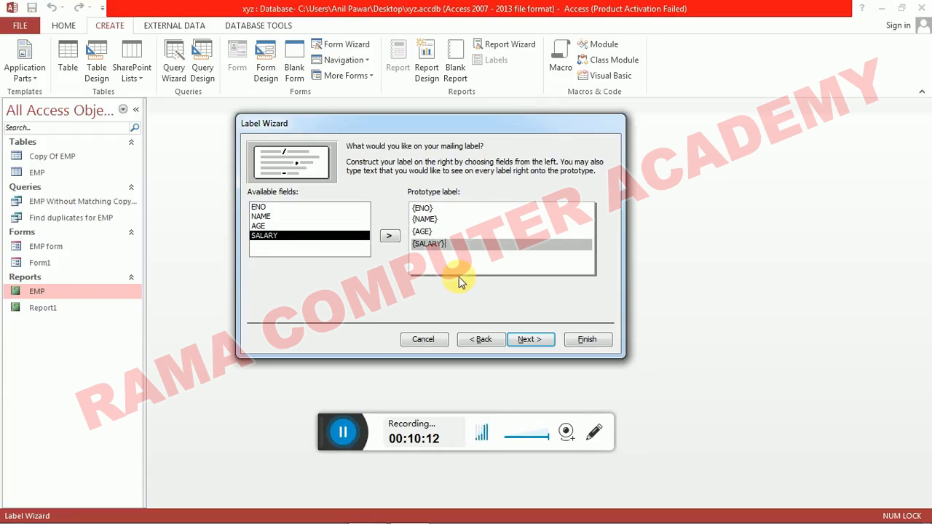
left_click(532, 347)
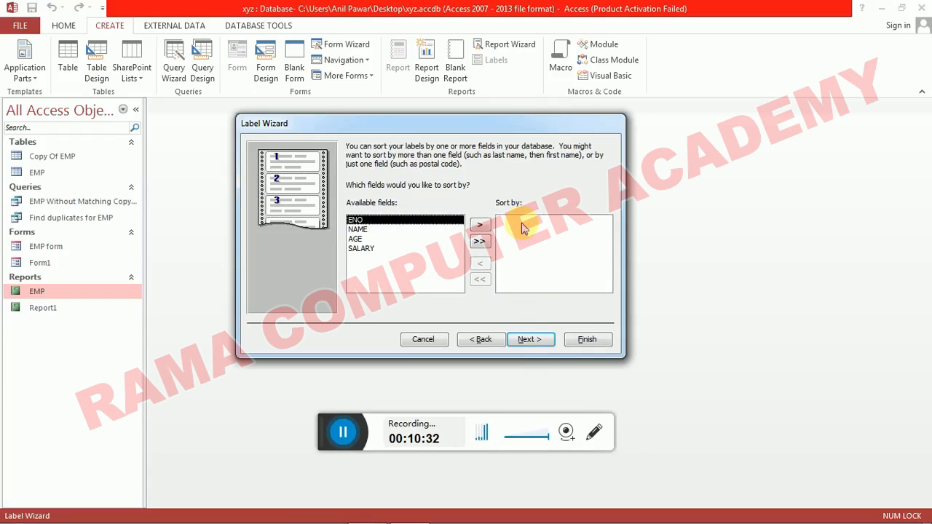
Sort the labels by the ENO field and continue to the report naming page
left_click(479, 226)
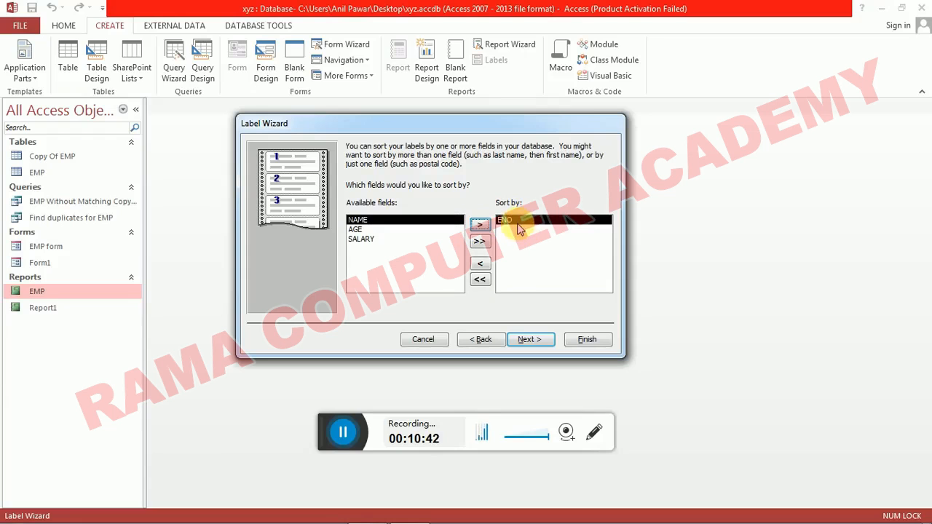
left_click(529, 339)
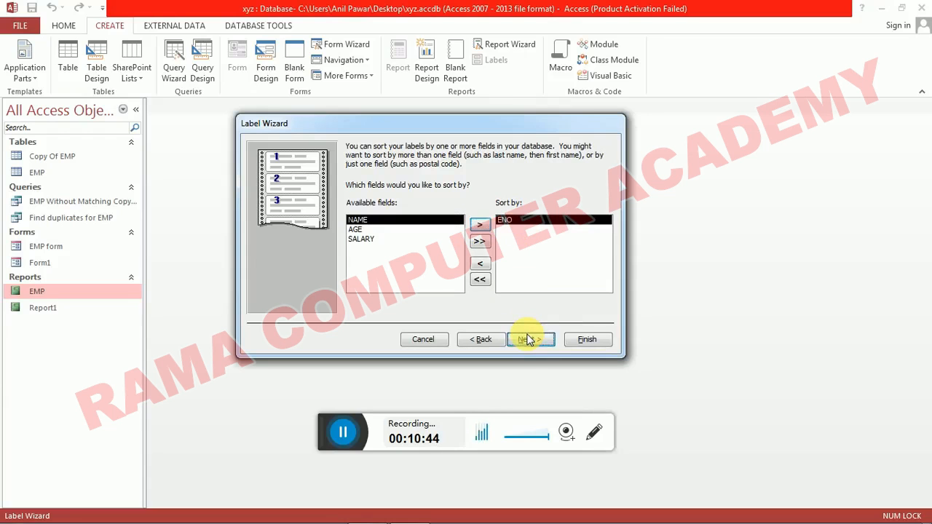
left_click(531, 346)
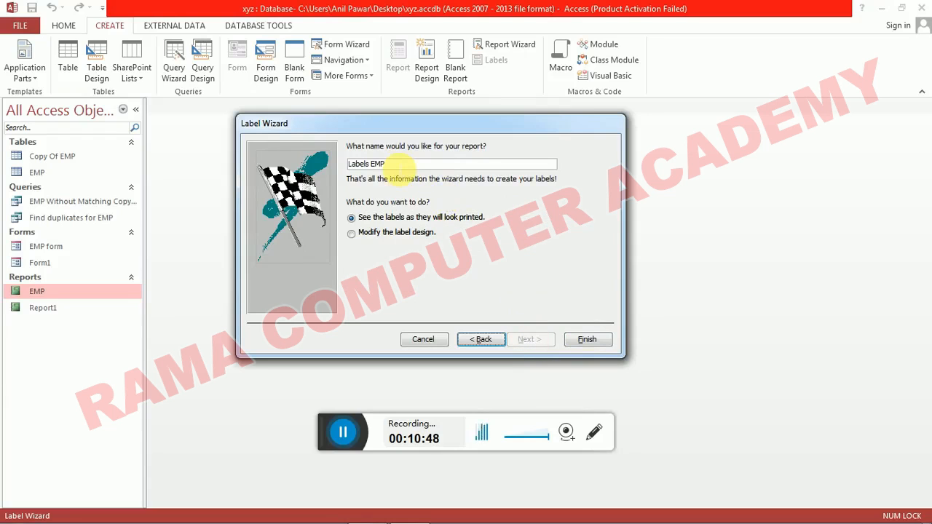
Keep the report name "Labels EMP", finish the wizard and look through the labels in the print preview
double_click(399, 164)
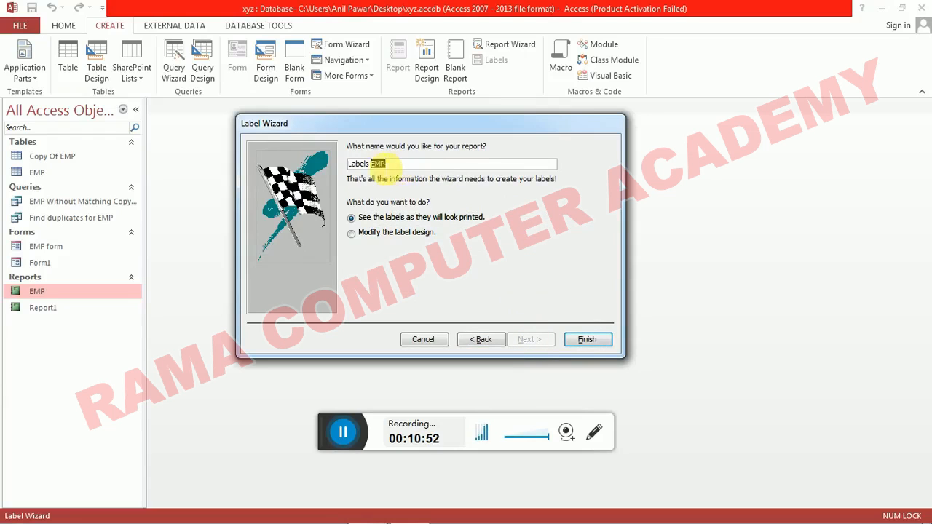
left_click(587, 345)
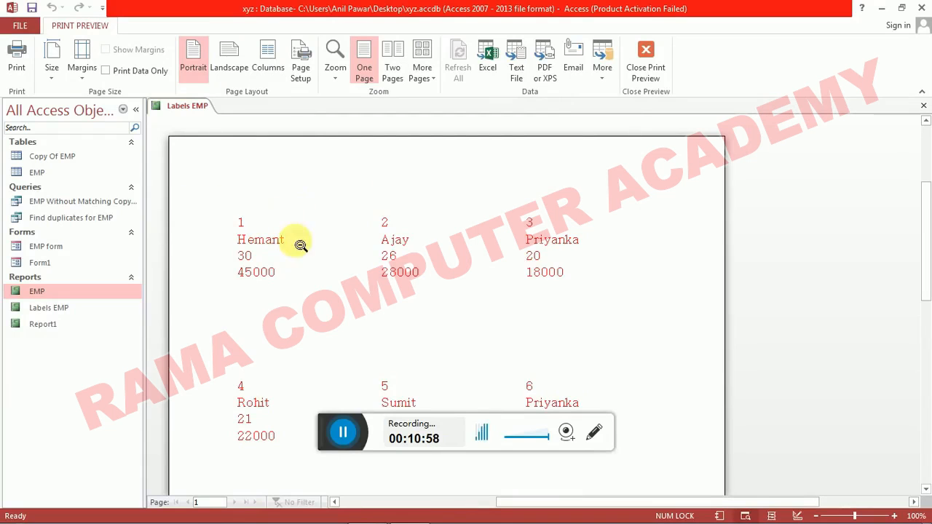
scroll(277, 250, "down", 1)
scroll(566, 204, "down", 3)
scroll(575, 228, "up", 8)
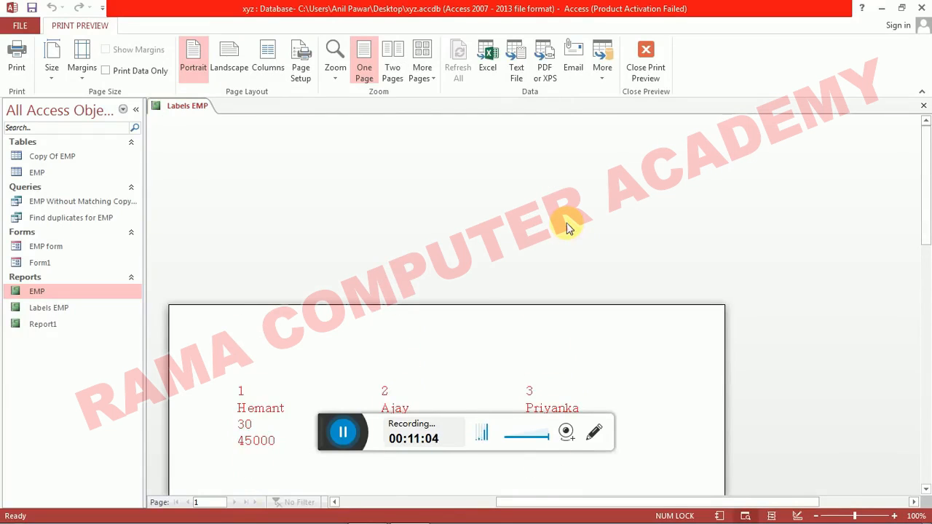
scroll(567, 226, "down", 2)
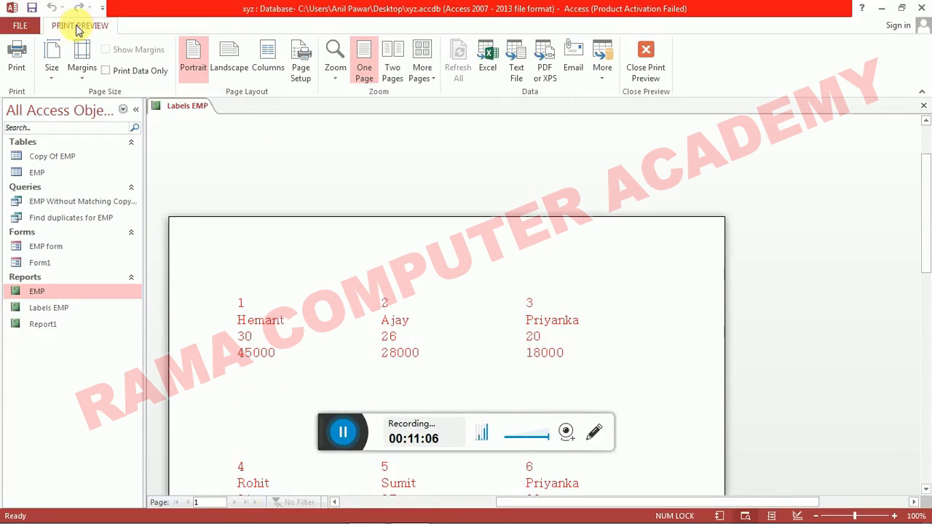